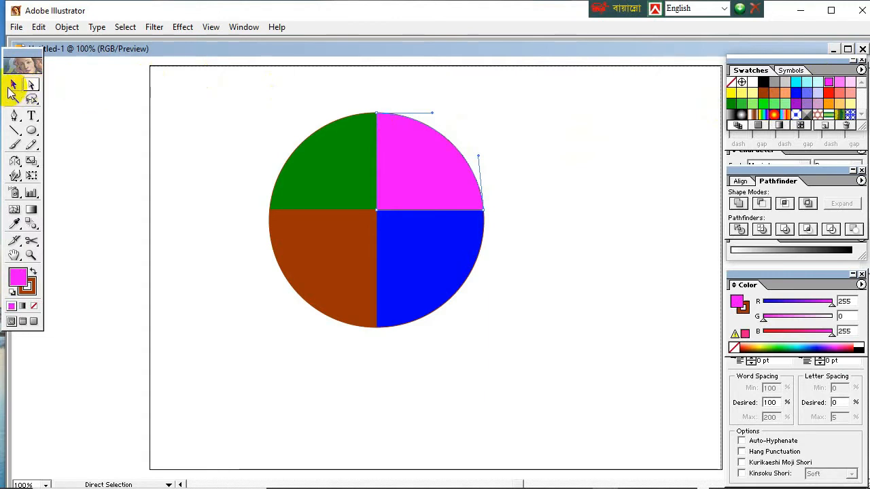
Move the green quarter of the finished circle away from the other three quarters.
left_click(13, 86)
left_click(201, 128)
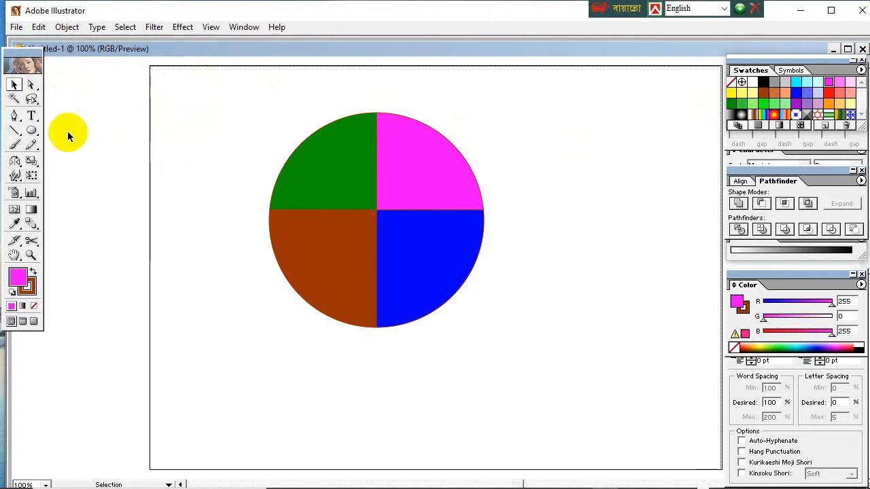
left_click(32, 87)
left_click_drag(339, 179, 237, 129)
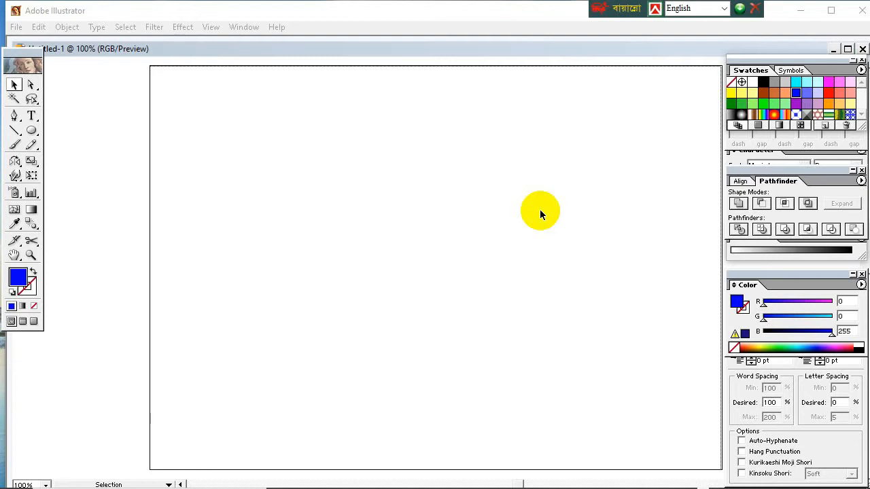
Draw a perfect circle outward from its centre near the middle of the artboard, with no fill and a brown stroke (R 153, G 51, B 0).
left_click(34, 306)
left_click(34, 291)
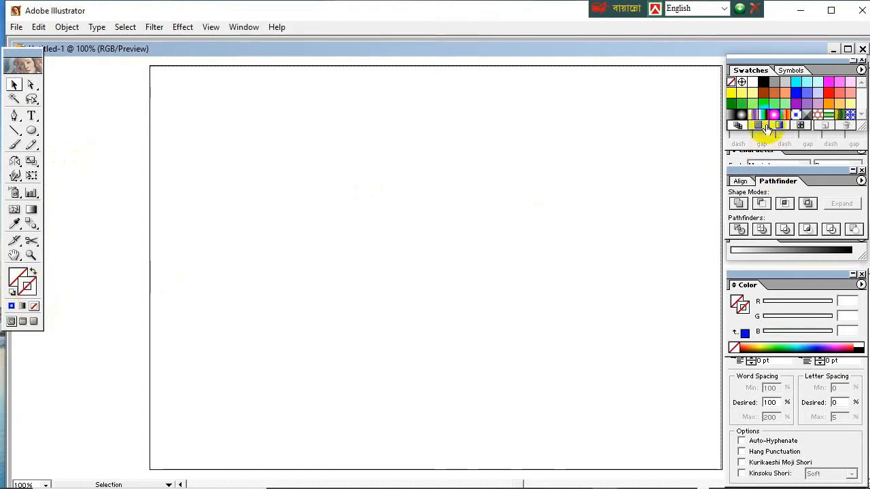
left_click(763, 95)
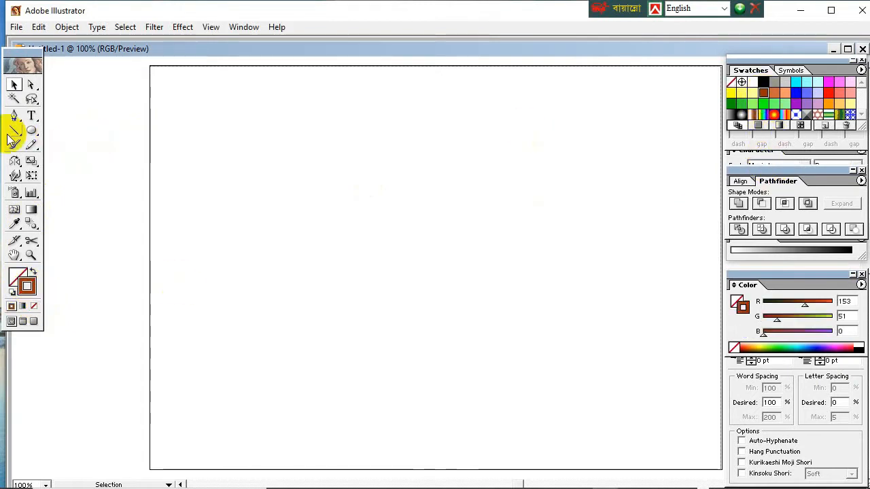
left_click(32, 131)
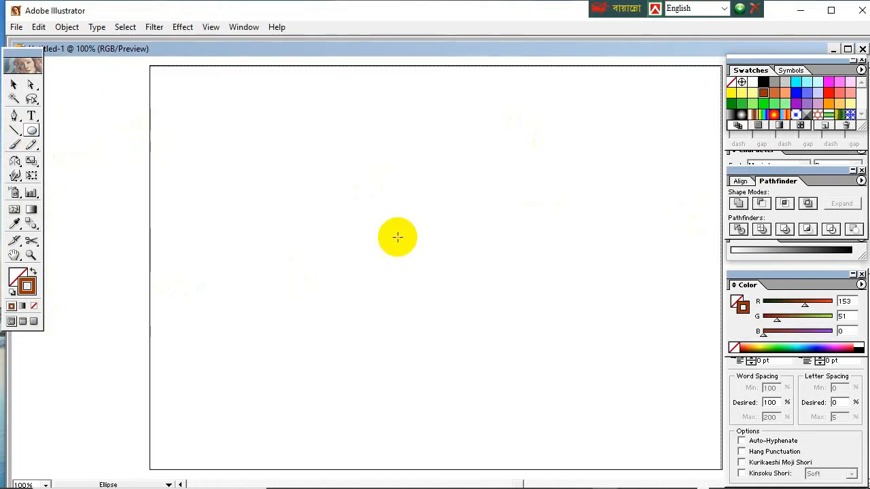
key("alt+shift")
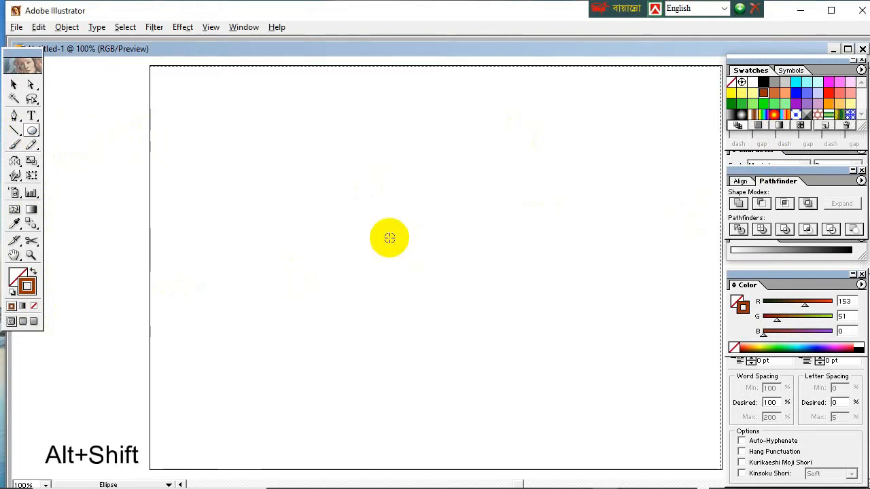
left_click_drag(386, 238, 490, 313)
left_click(13, 84)
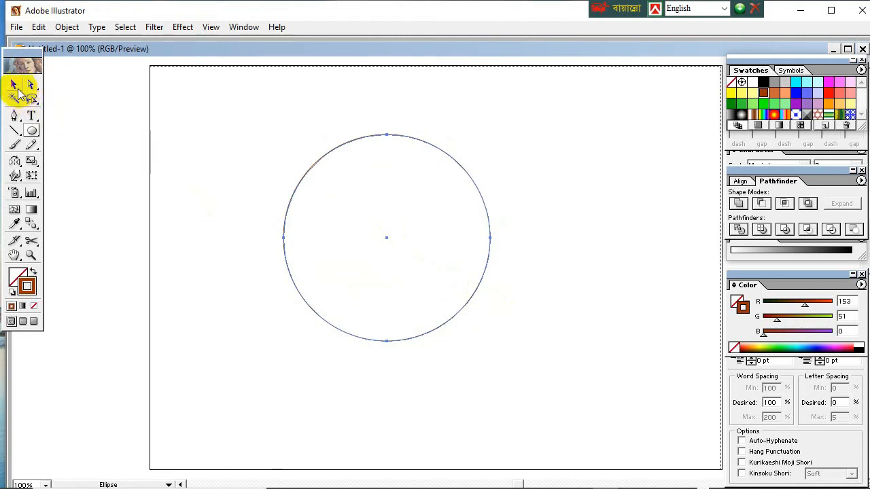
left_click(200, 143)
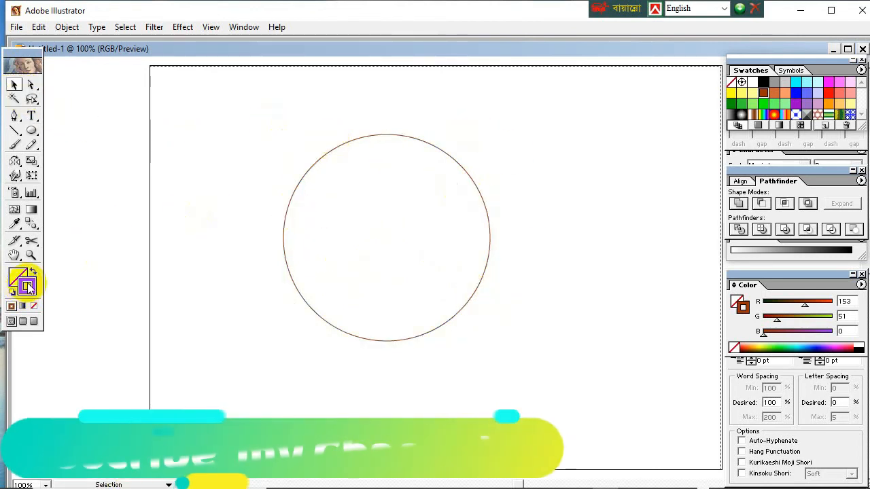
Draw a straight vertical line with the Pen tool from the circle's top anchor to its bottom anchor.
left_click(15, 119)
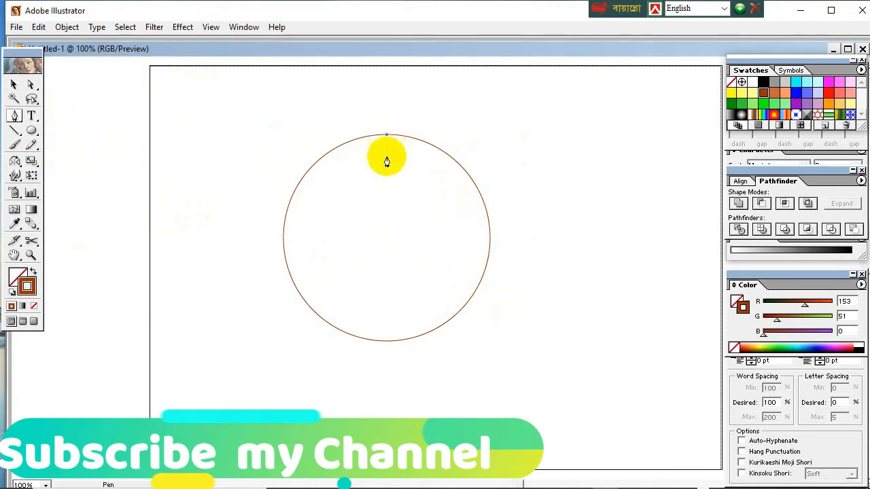
left_click(382, 346)
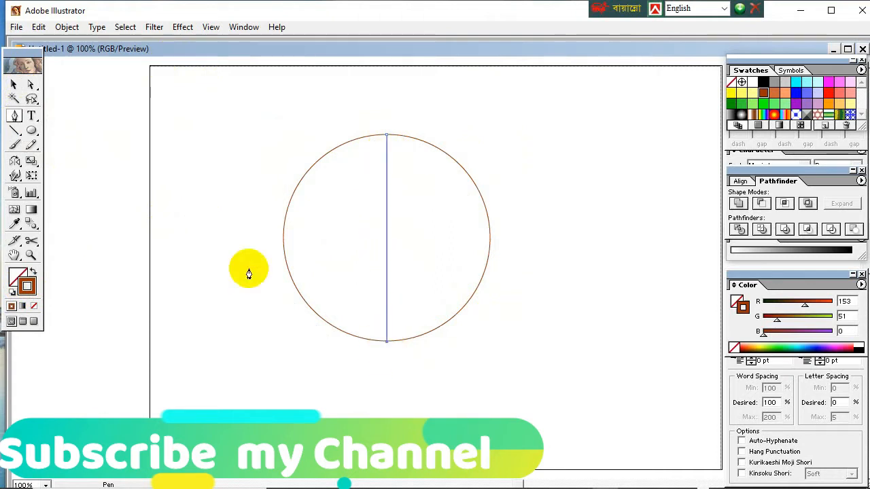
left_click(14, 84)
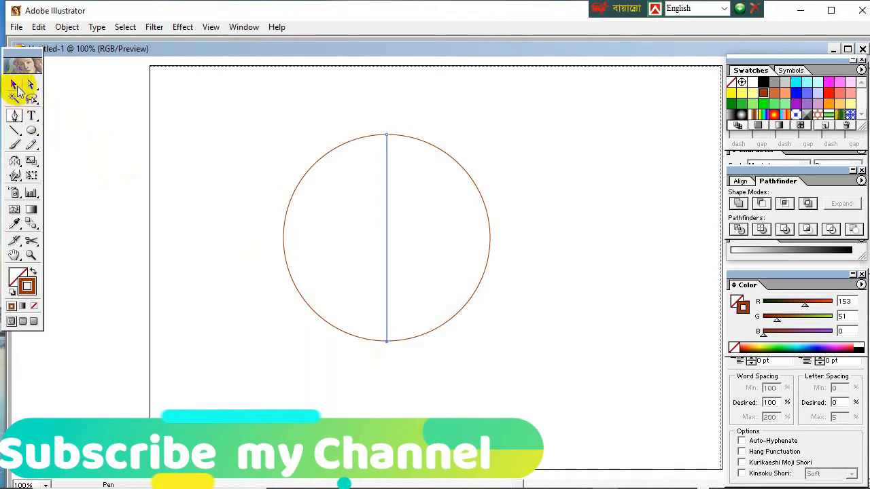
left_click(193, 178)
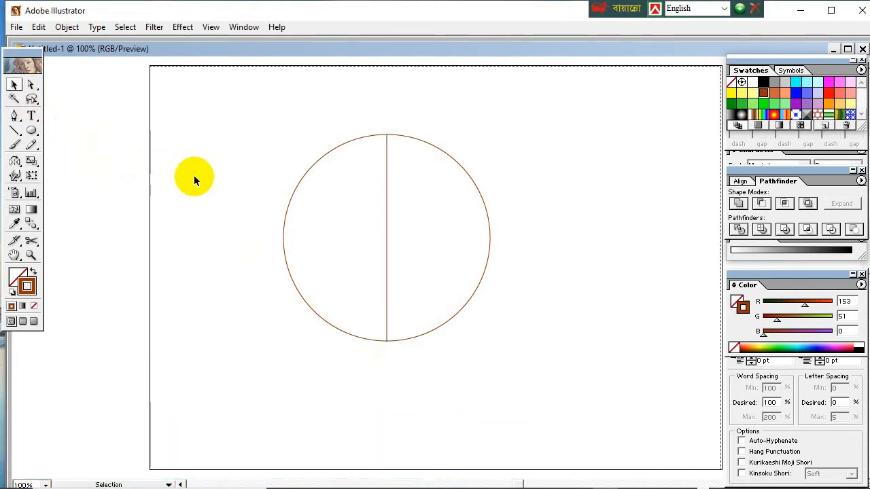
Draw a straight horizontal line with the Pen tool across the circle from edge to edge, slightly above its centre.
left_click(15, 116)
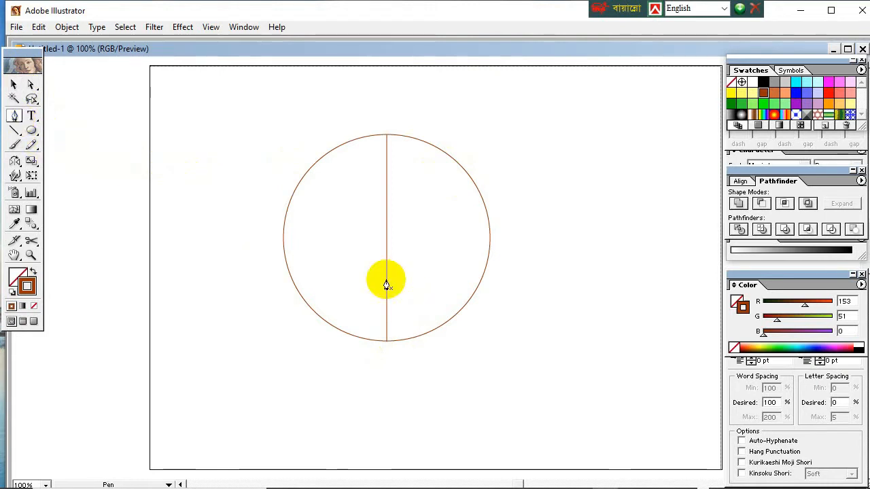
left_click(284, 234)
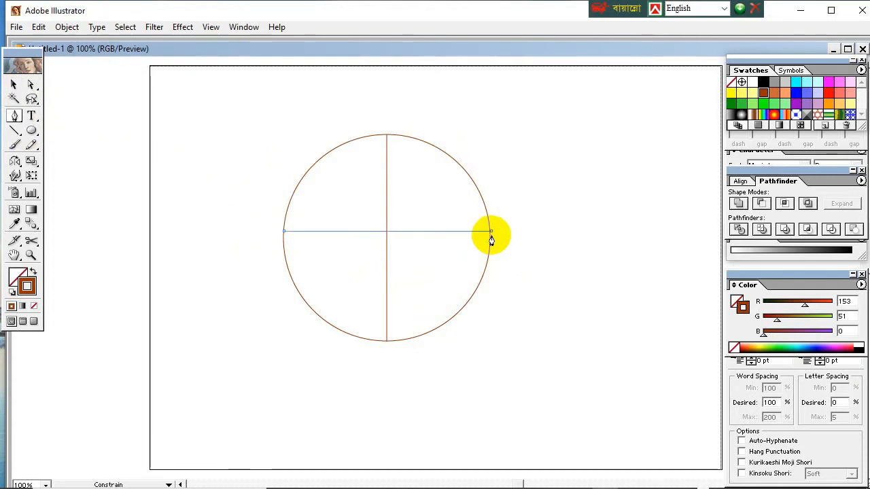
left_click(15, 86)
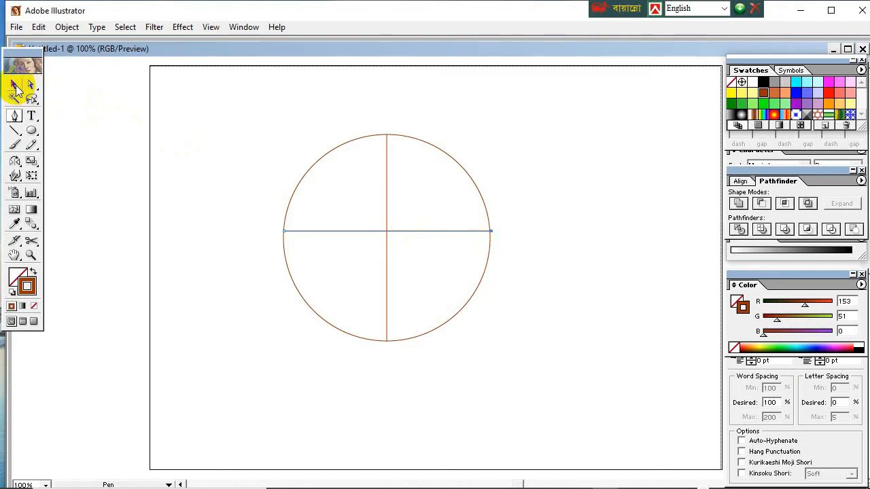
left_click(272, 147)
Select the circle with both crossing lines and split them into separate quarters with the Pathfinder Divide operation.
left_click_drag(274, 145, 500, 376)
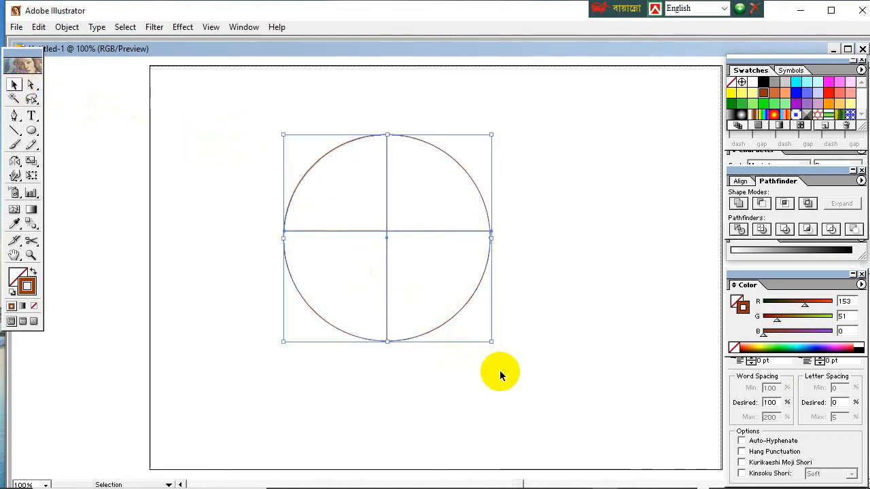
left_click(738, 229)
left_click(243, 182)
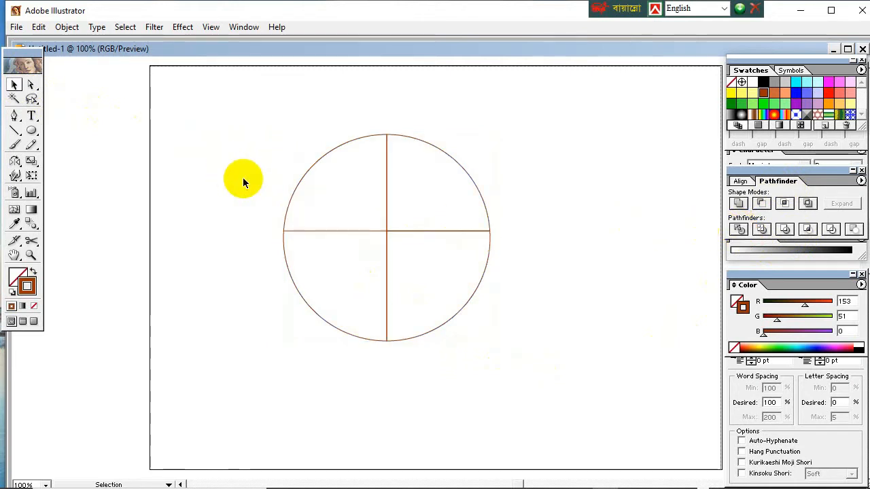
Fill the circle's upper-left quarter with dark green (R 0, G 153, B 0) using Direct Selection.
left_click(16, 275)
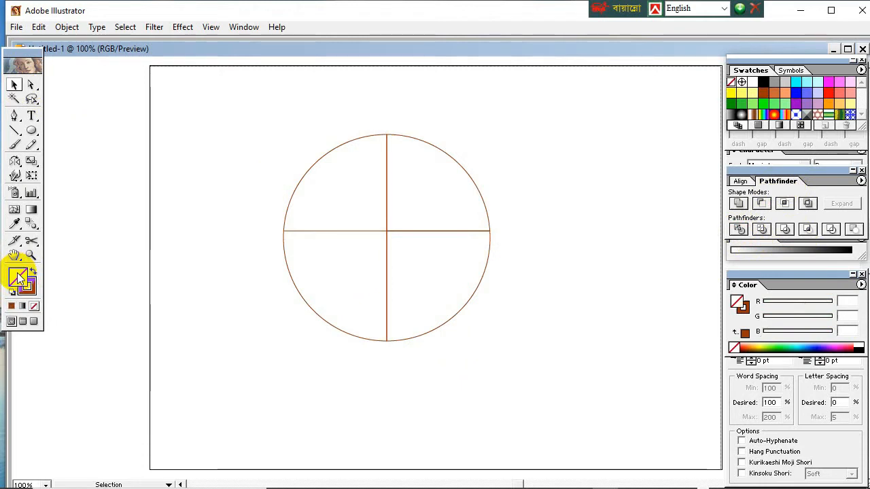
left_click(32, 88)
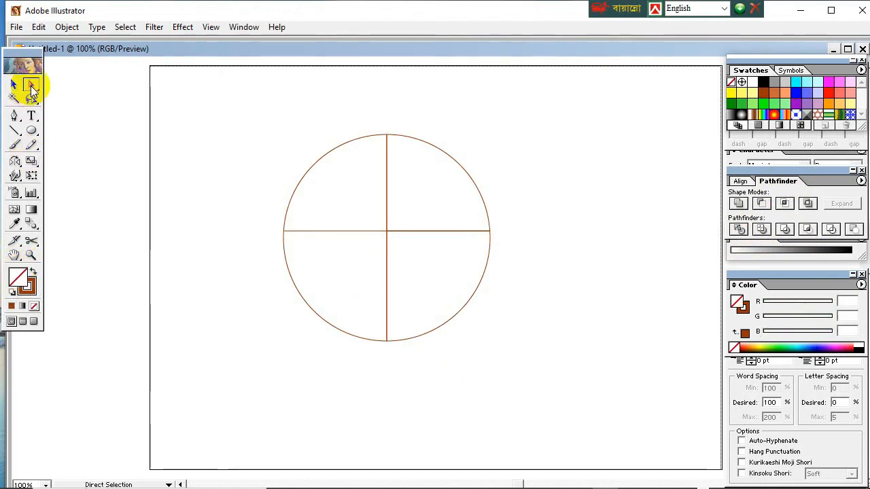
key("ctrl+z")
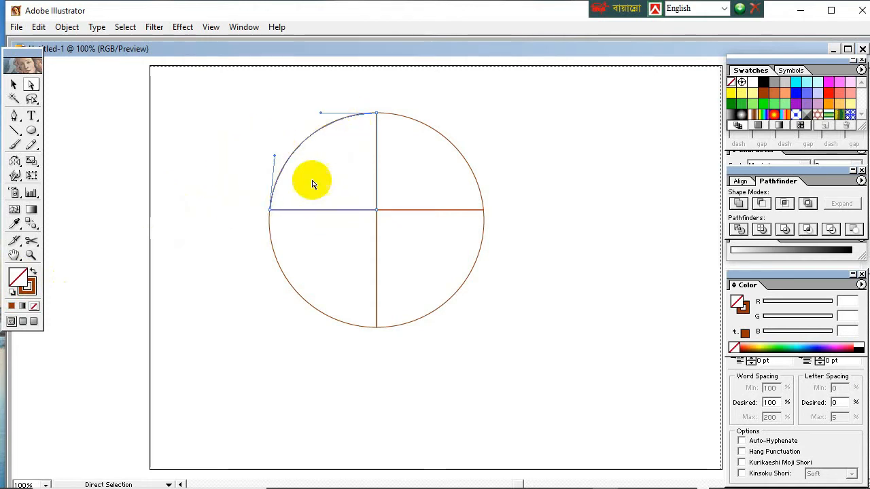
left_click(733, 106)
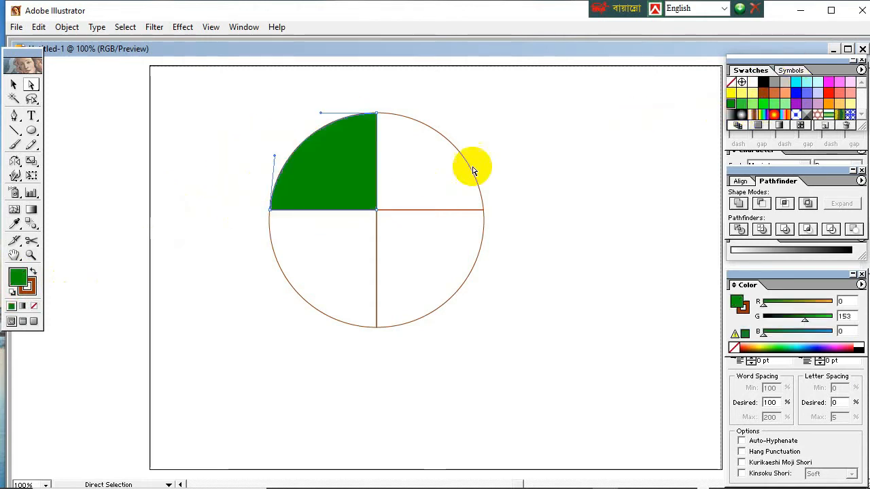
Fill the lower-left quarter with brown (R 153, G 51, B 0) and the lower-right quarter with blue (R 0, G 0, B 255).
left_click(291, 287)
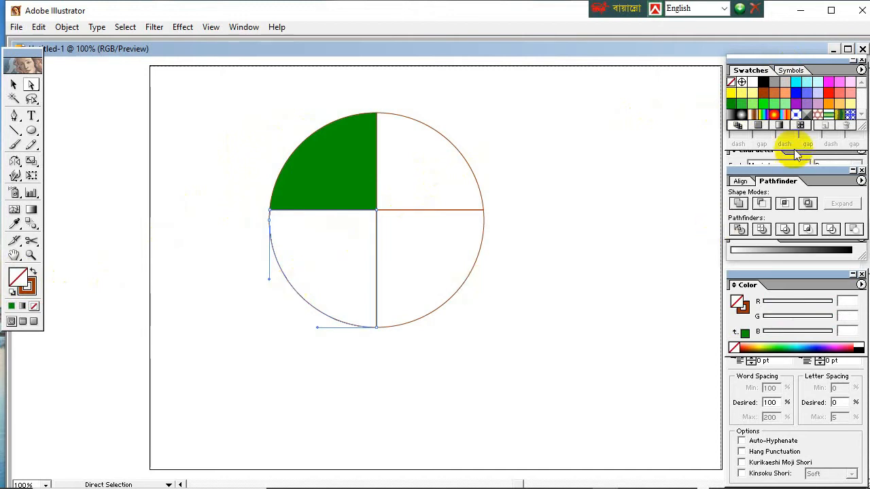
left_click(764, 95)
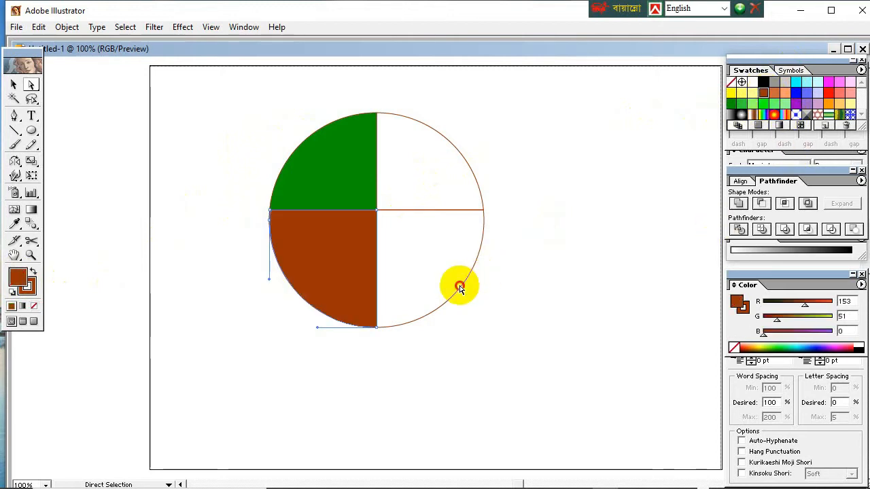
left_click(461, 291)
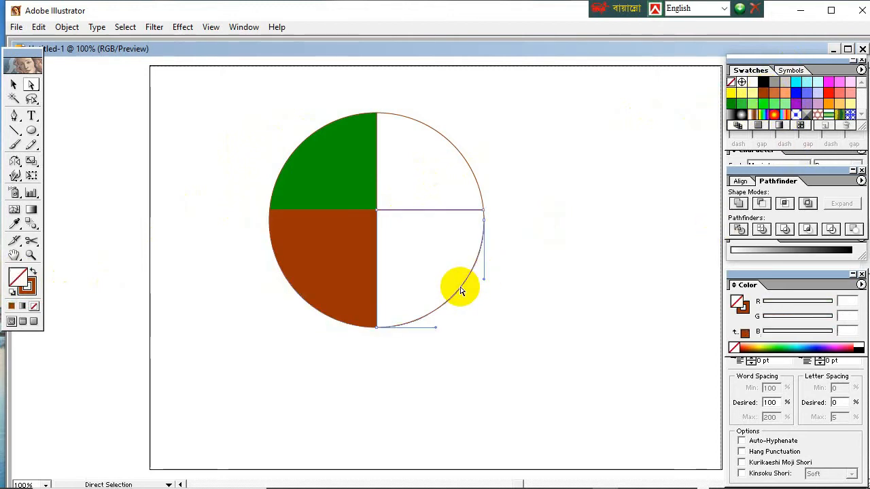
left_click(796, 94)
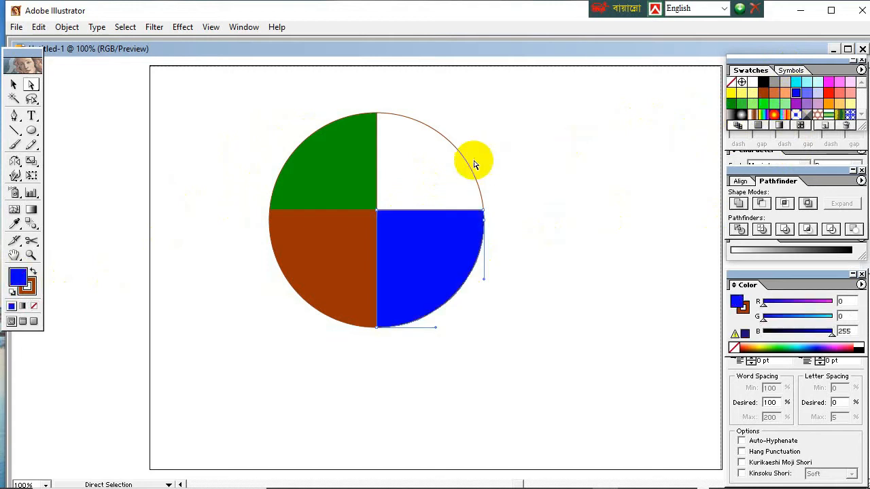
Fill the circle's upper-right quarter with magenta (R 255, G 0, B 255) and deselect it.
left_click(456, 148)
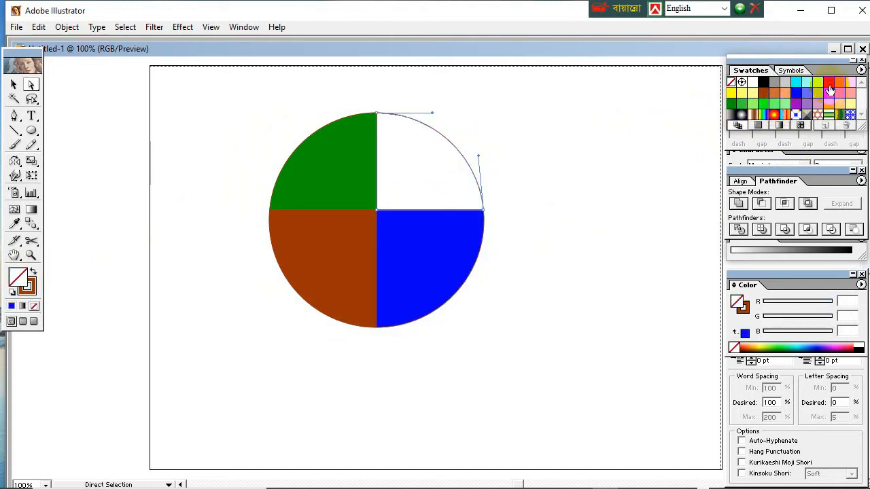
left_click(828, 82)
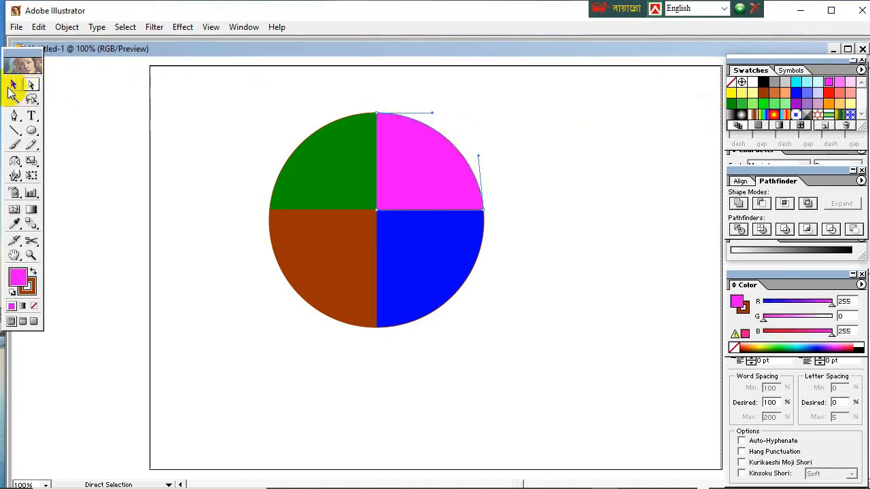
left_click(10, 88)
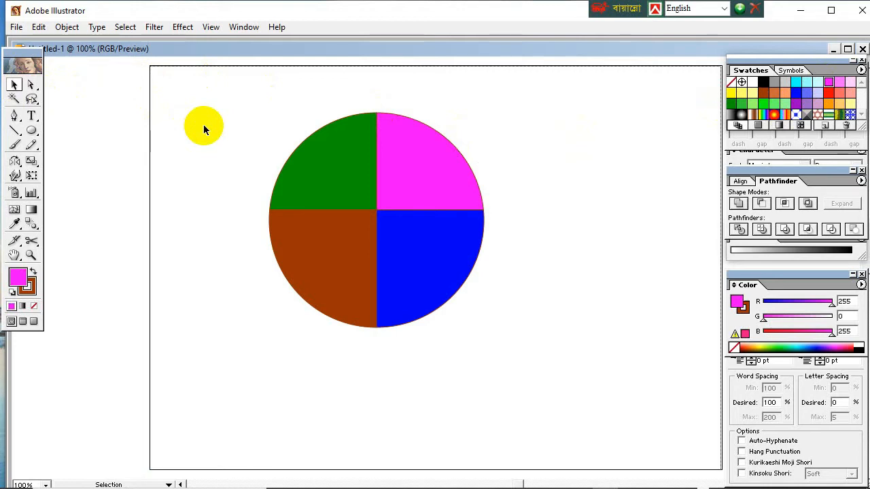
Move each of the four coloured quarters outward with Direct Selection, keeping the green one inside the artboard.
left_click(32, 84)
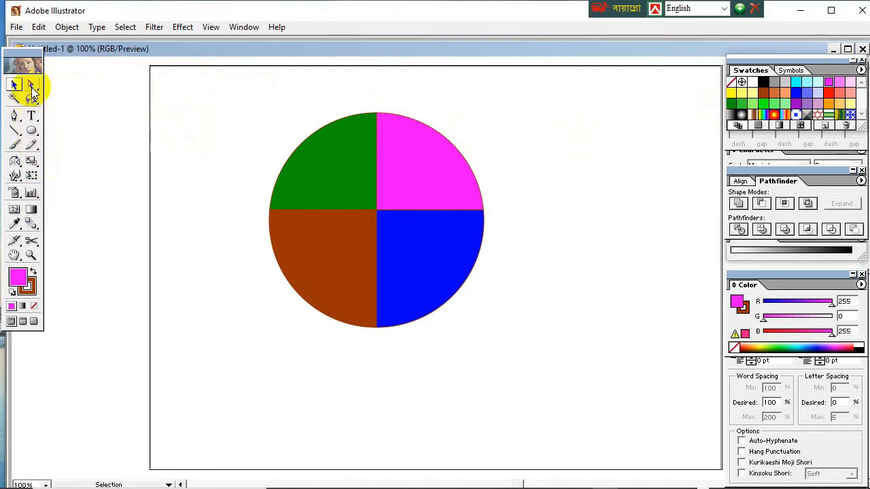
left_click_drag(337, 178, 211, 123)
left_click_drag(401, 180, 506, 139)
left_click_drag(437, 243, 559, 287)
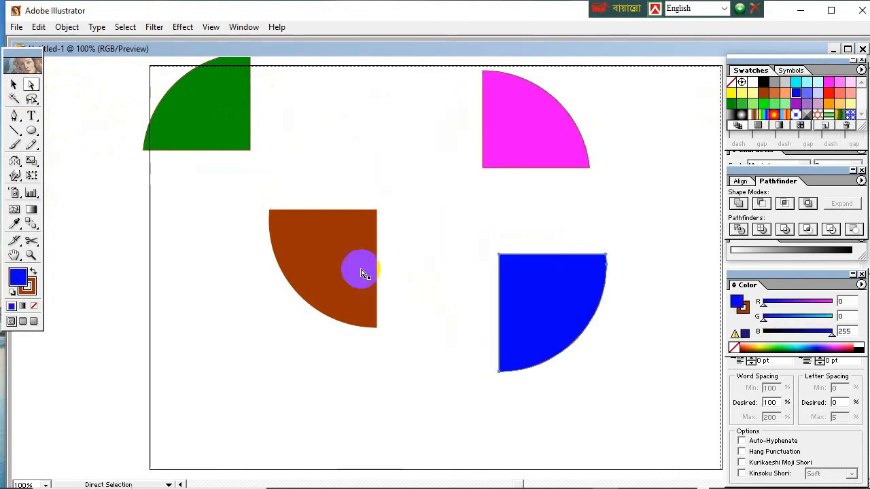
left_click_drag(340, 270, 232, 348)
left_click_drag(216, 131, 236, 144)
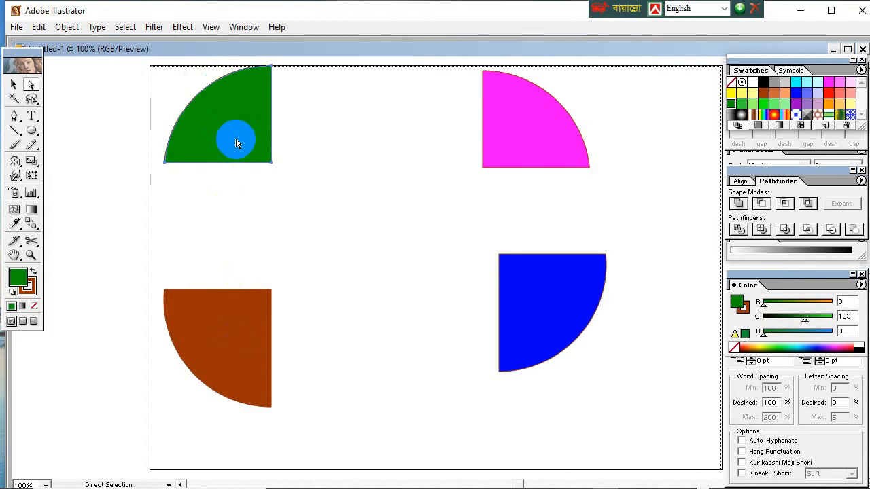
Undo the moves of the four coloured quarters.
key("ctrl+z")
key("ctrl+z")
key("ctrl+z")
key("ctrl+z")
key("ctrl+z")
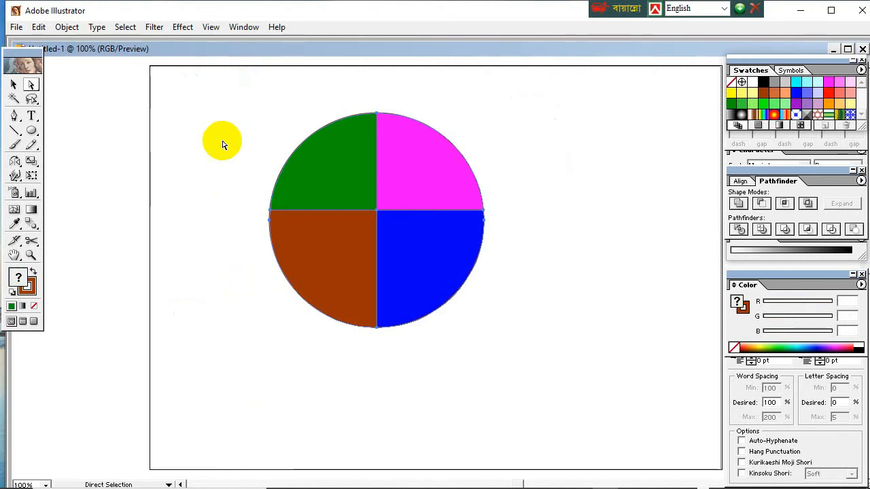
Select all four quarters of the circle and move them together slightly downward on the artboard.
left_click(14, 84)
left_click(379, 244)
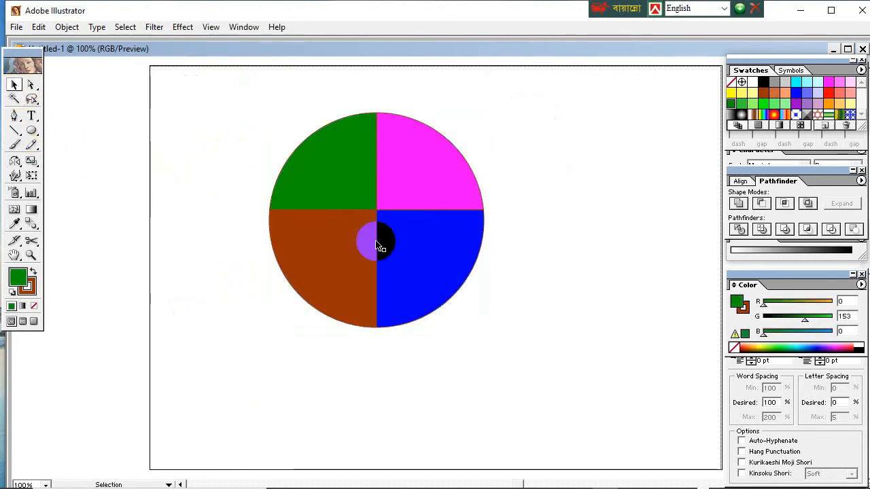
left_click_drag(256, 118, 466, 343)
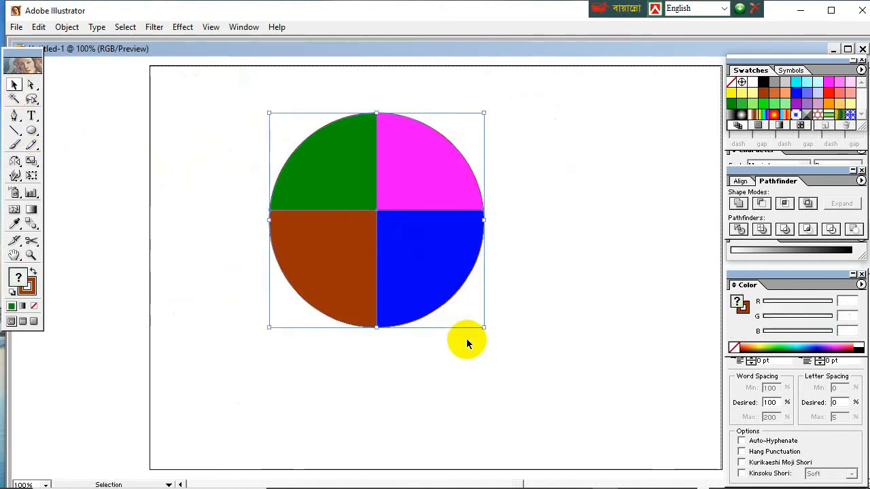
left_click_drag(424, 271, 418, 310)
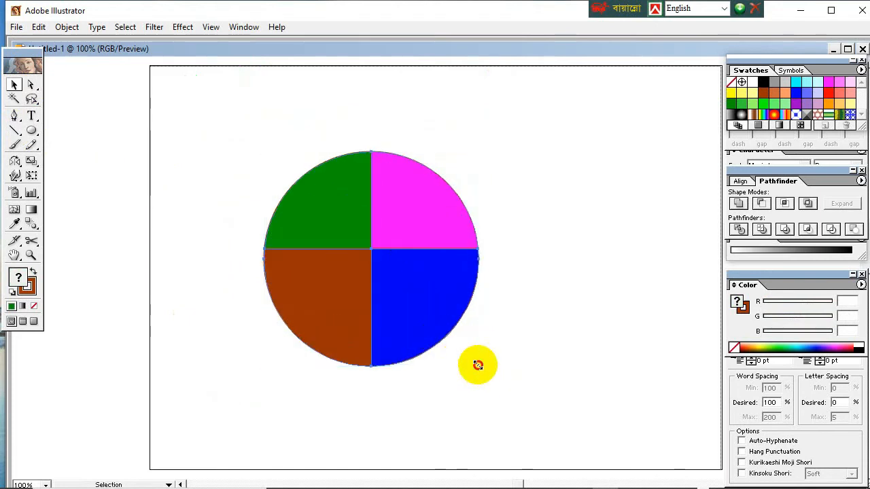
Scale the four-colour circle down to less than half its size and place it in the artboard's upper-left corner.
left_click_drag(477, 365, 231, 143)
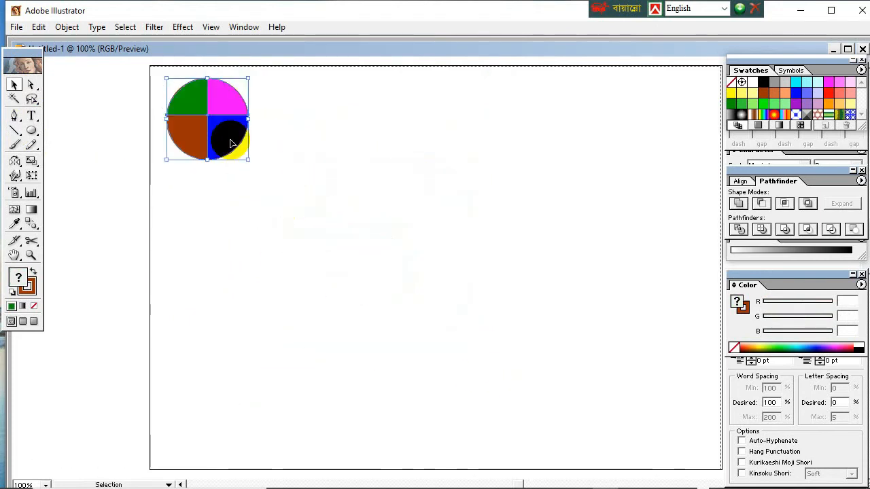
Draw a large upright five-pointed star in the middle of the artboard with the Star tool.
left_click(32, 132)
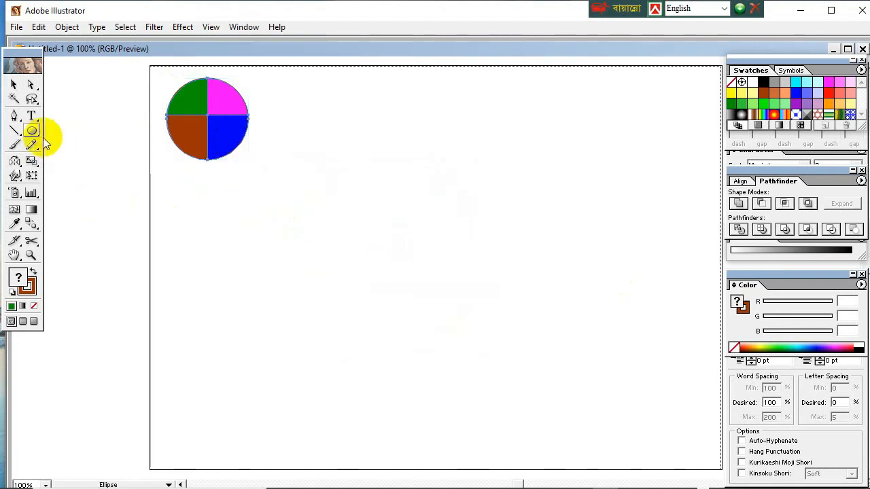
left_click(34, 135)
left_click_drag(34, 134, 111, 132)
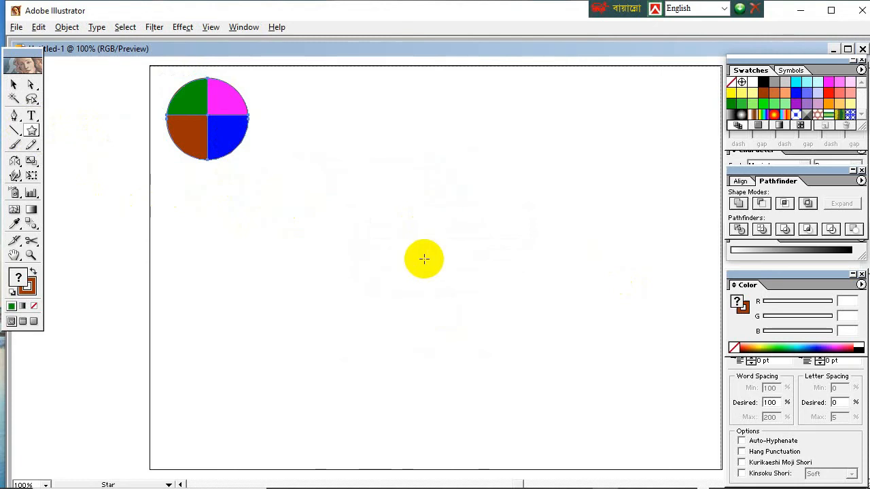
left_click_drag(424, 258, 515, 351)
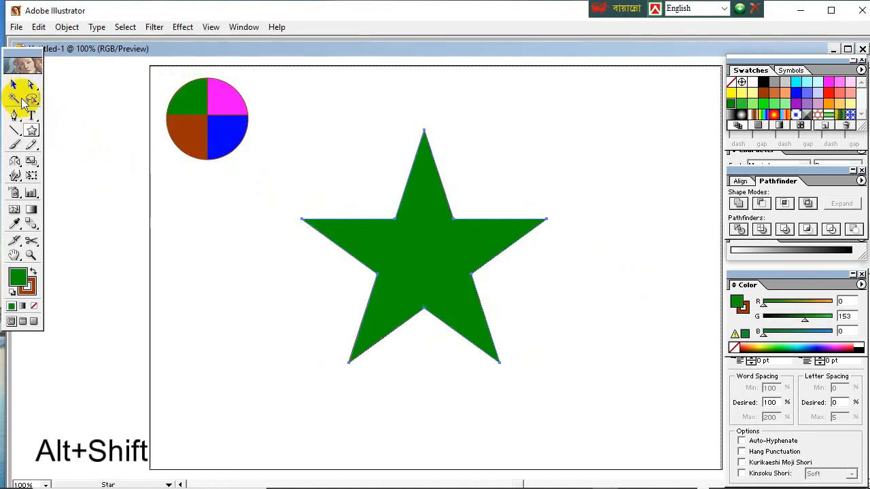
Select the green star and make its stroke, rather than its fill, the active attribute.
left_click(13, 85)
left_click(181, 216)
left_click(472, 265)
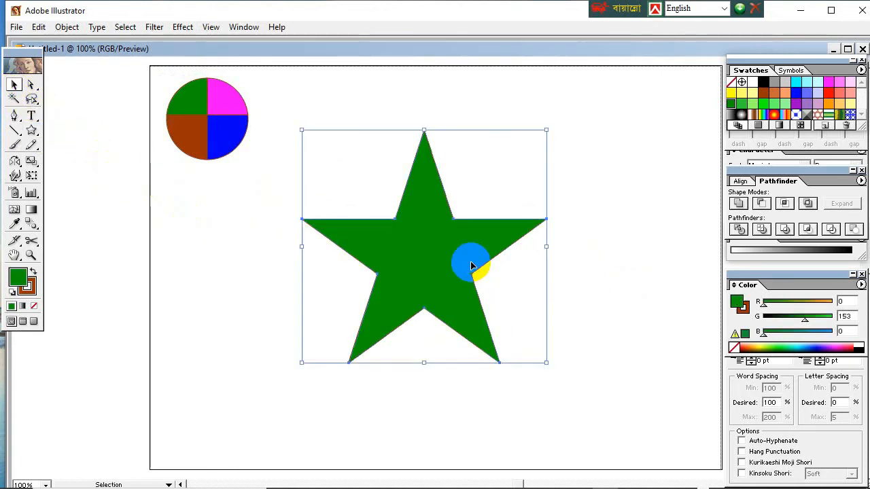
left_click(23, 281)
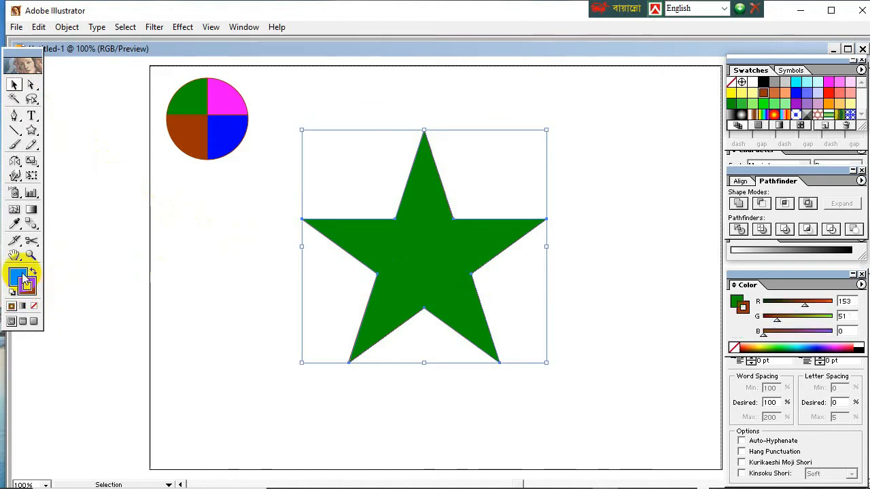
left_click(468, 251)
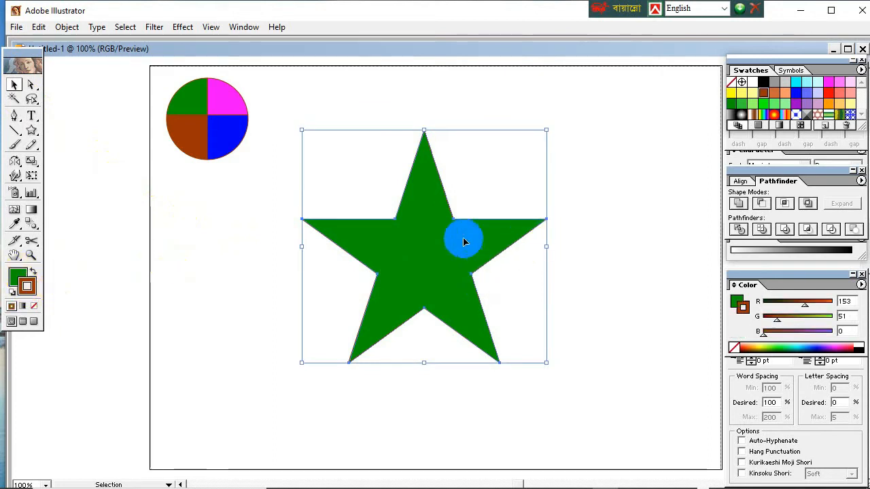
left_click(435, 185)
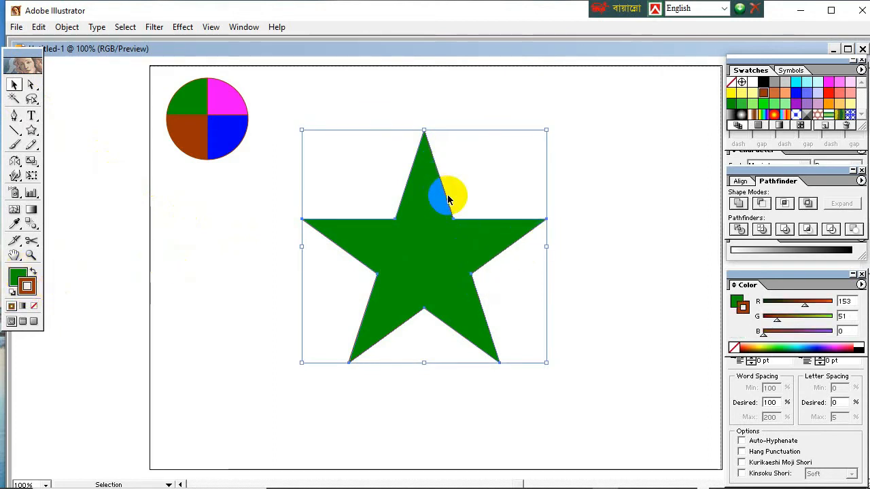
left_click(520, 223)
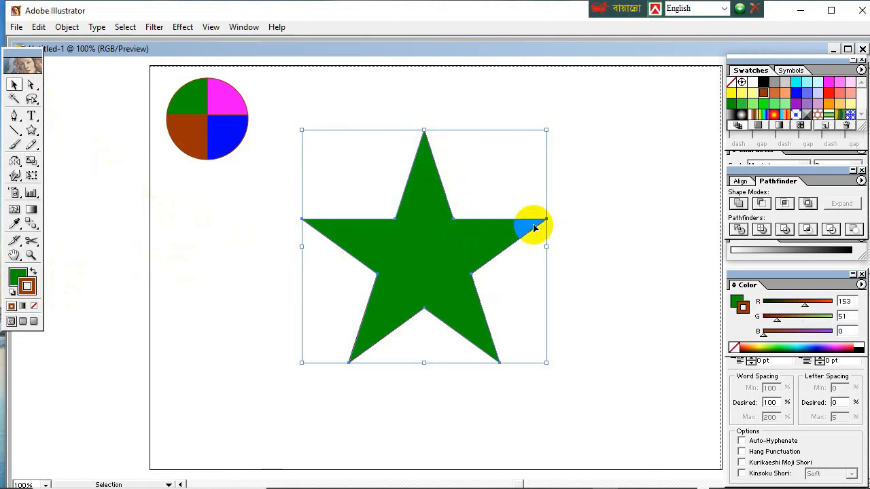
Move the Character panel onto the artboard's upper-right corner and bring the Stroke panel to the front.
left_click(750, 158)
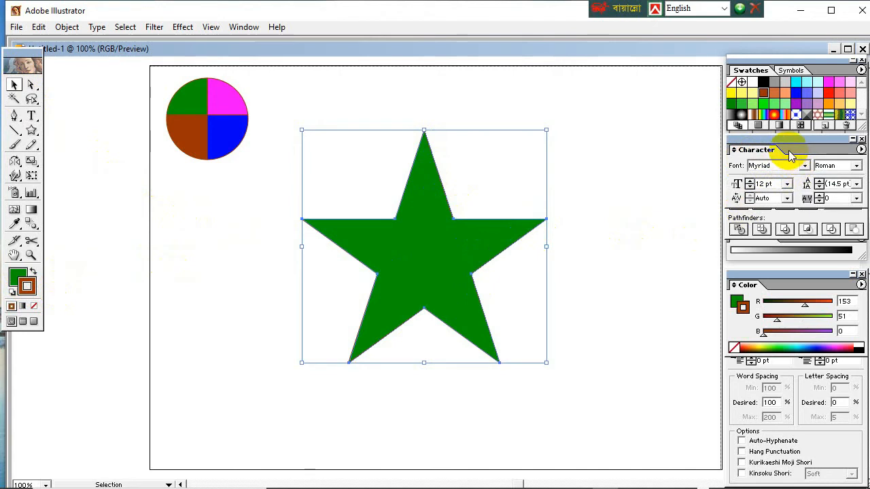
left_click_drag(792, 150, 638, 80)
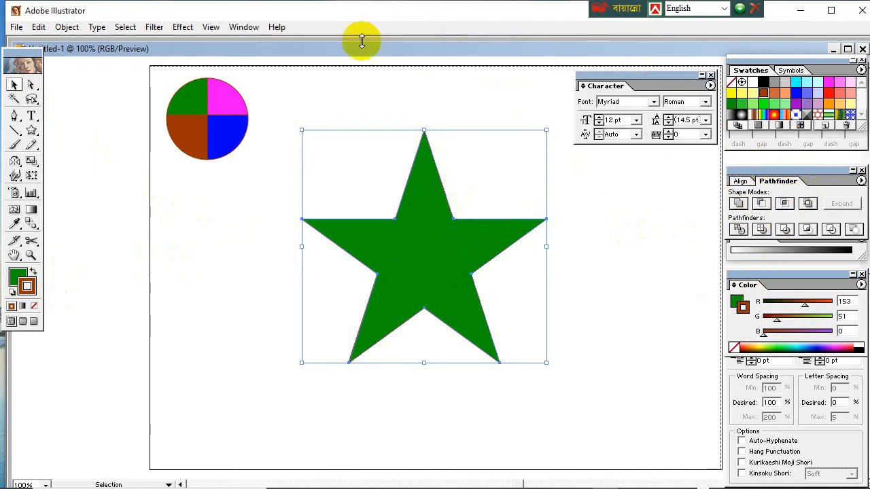
left_click(246, 29)
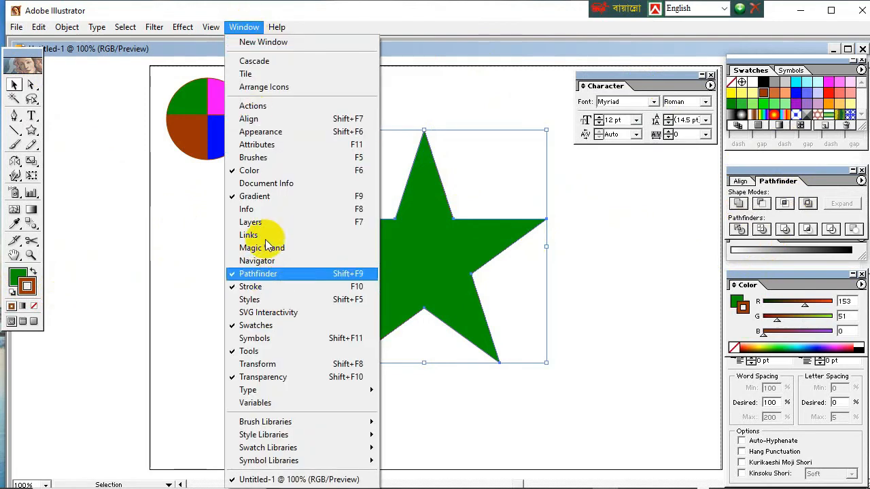
left_click(261, 288)
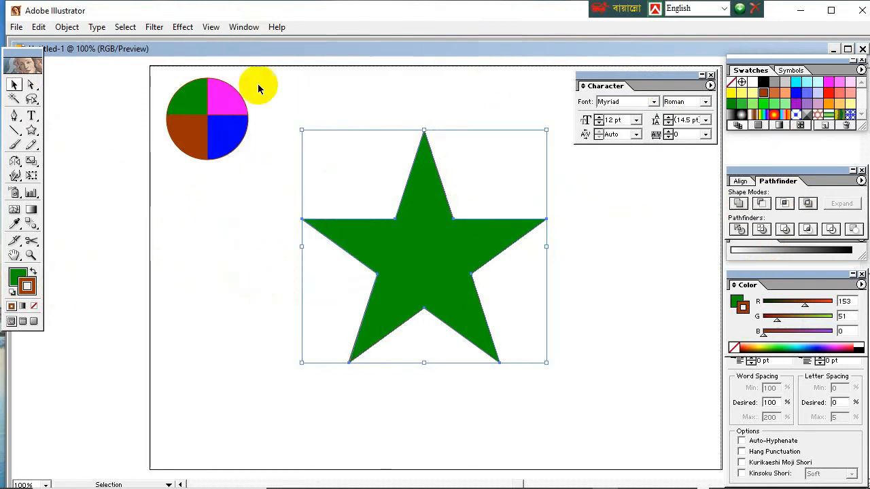
left_click(245, 29)
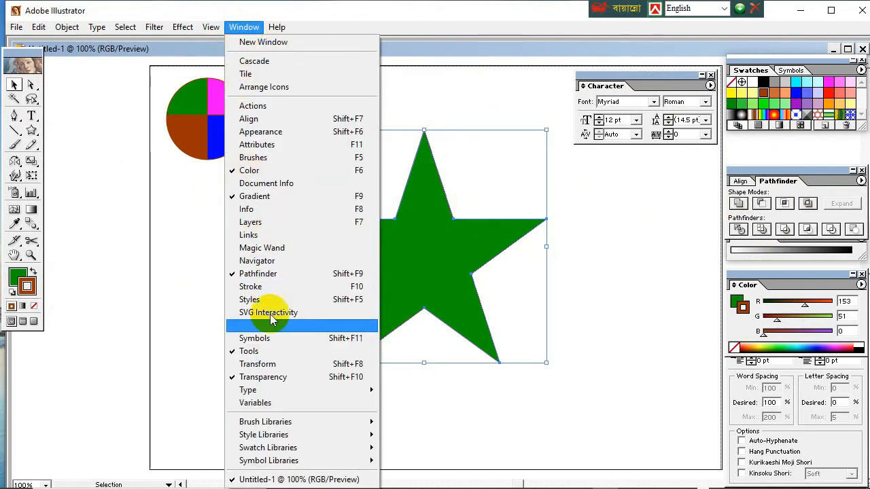
left_click(266, 290)
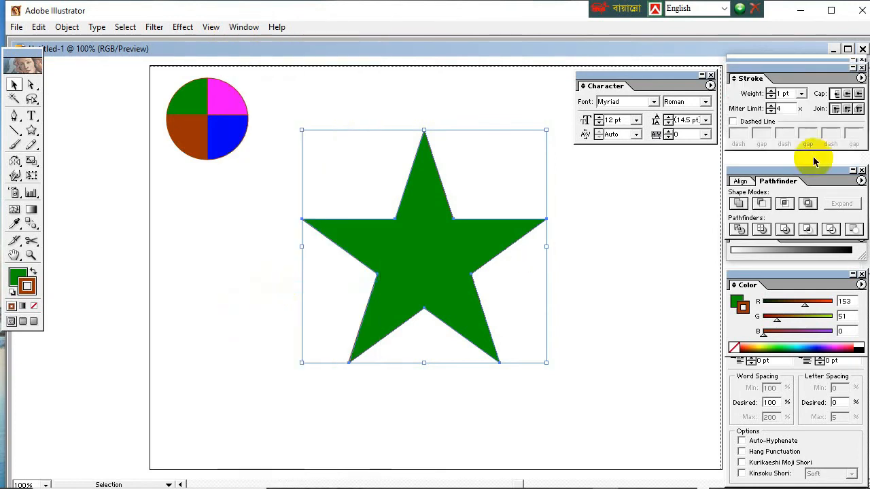
Set the star's stroke weight to 3 pt and move the star slightly down and to the left.
left_click(802, 95)
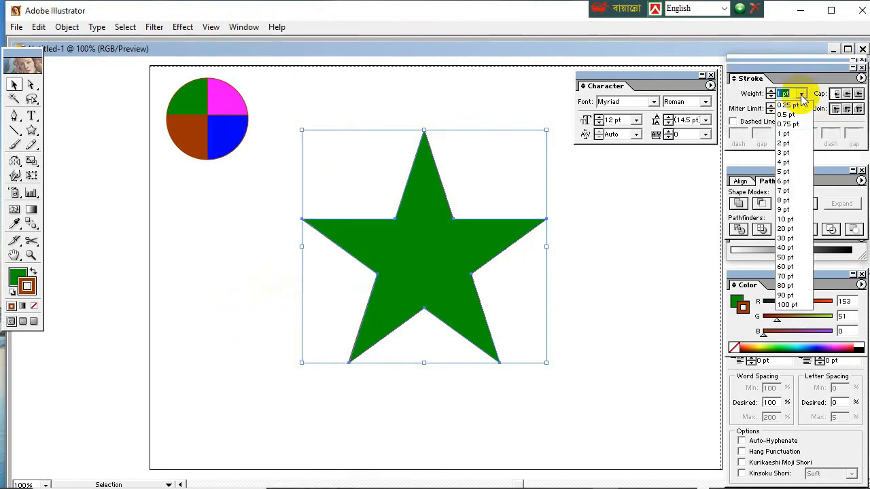
left_click(783, 152)
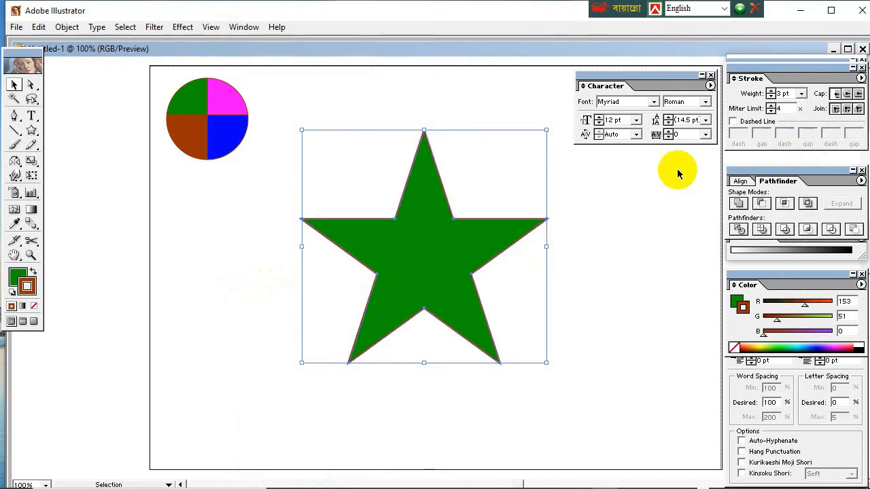
left_click(513, 212)
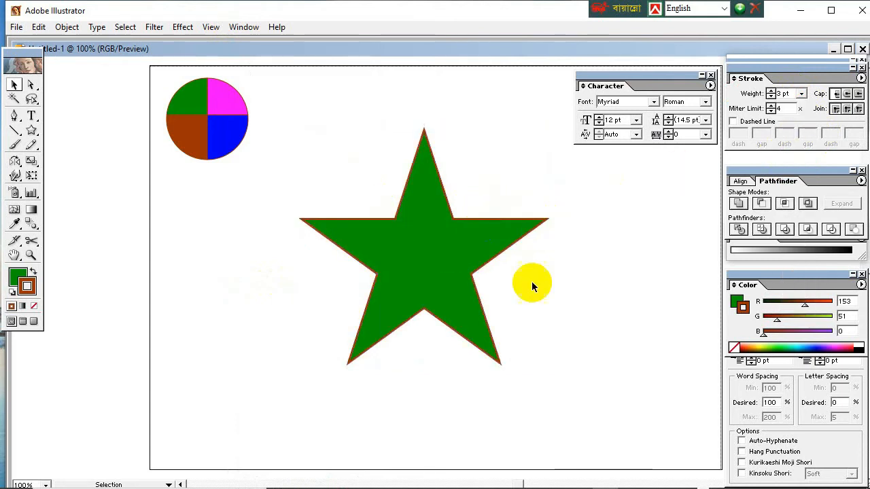
left_click(421, 305)
left_click_drag(436, 253, 425, 261)
Add the text "NICTI" on the empty artboard area to the left of the star.
left_click(31, 116)
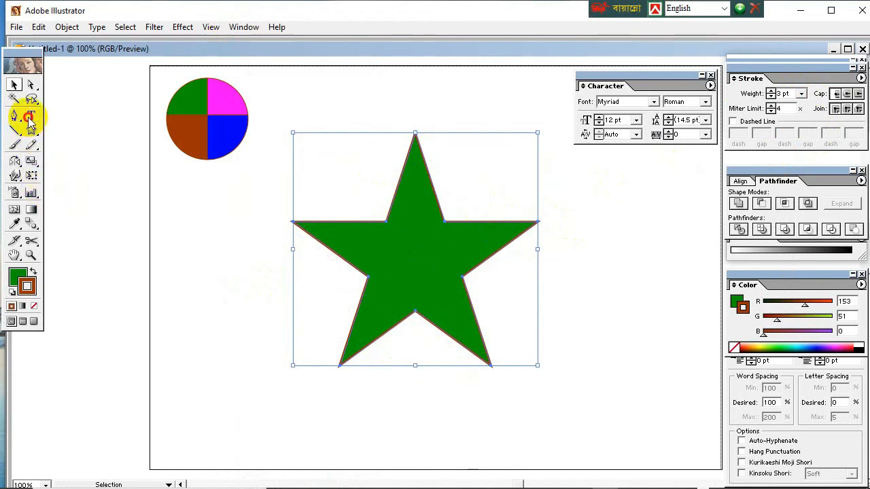
left_click(230, 304)
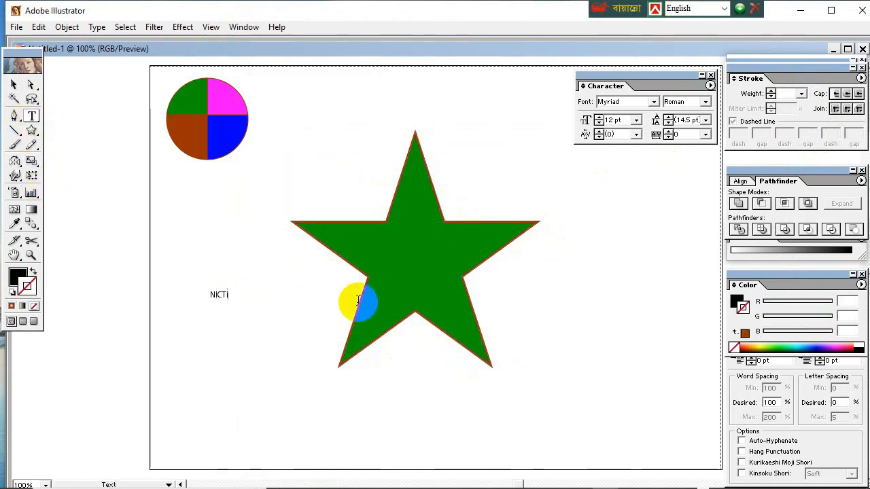
left_click(13, 85)
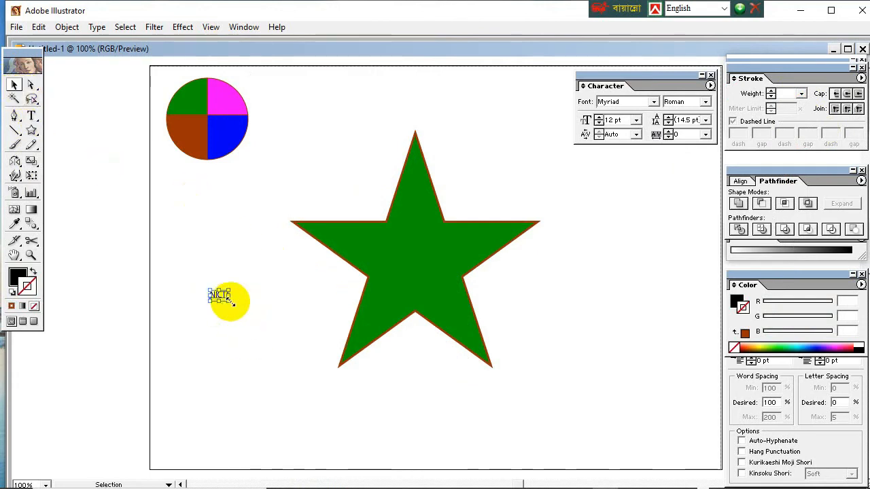
Enlarge the NICTI text to about 105.75 pt and place it across the middle of the star.
left_click_drag(231, 301, 405, 379)
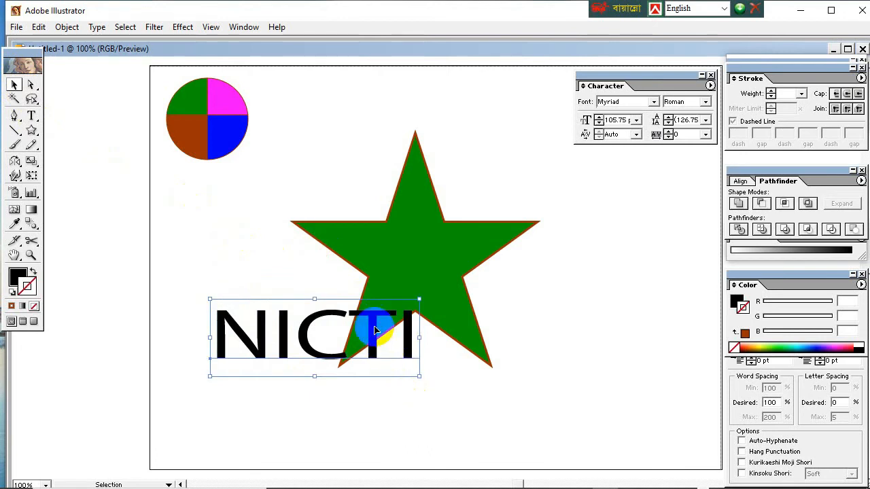
left_click_drag(375, 330, 472, 268)
left_click(459, 307)
left_click(573, 328)
double_click(473, 265)
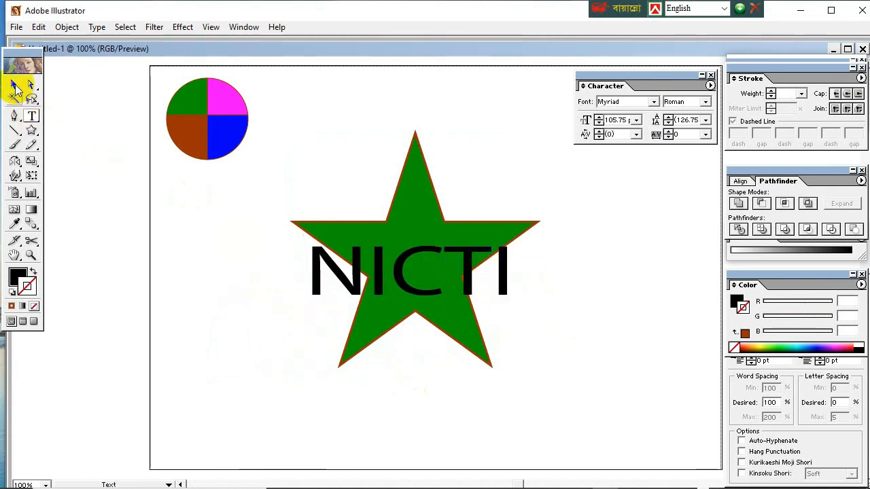
left_click(14, 87)
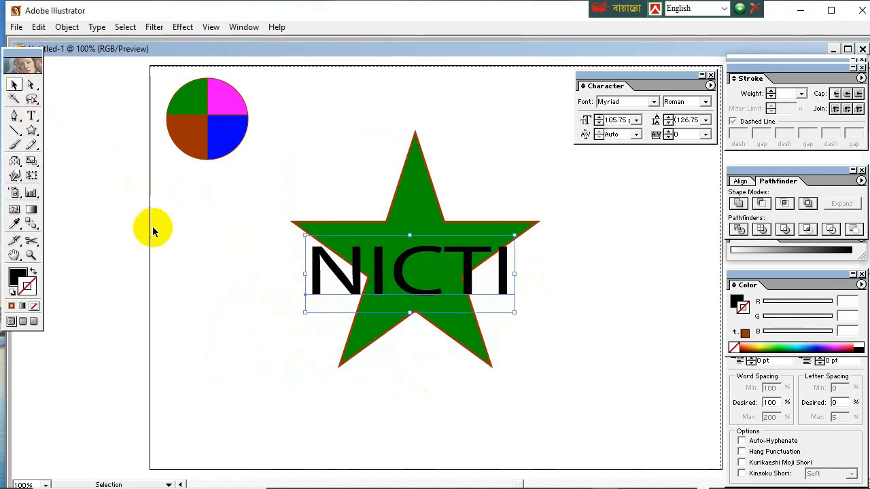
Uncover the colour swatches, fill the NICTI text with blue (R 0, G 0, B 255) and deselect it.
left_click(377, 269)
left_click(16, 277)
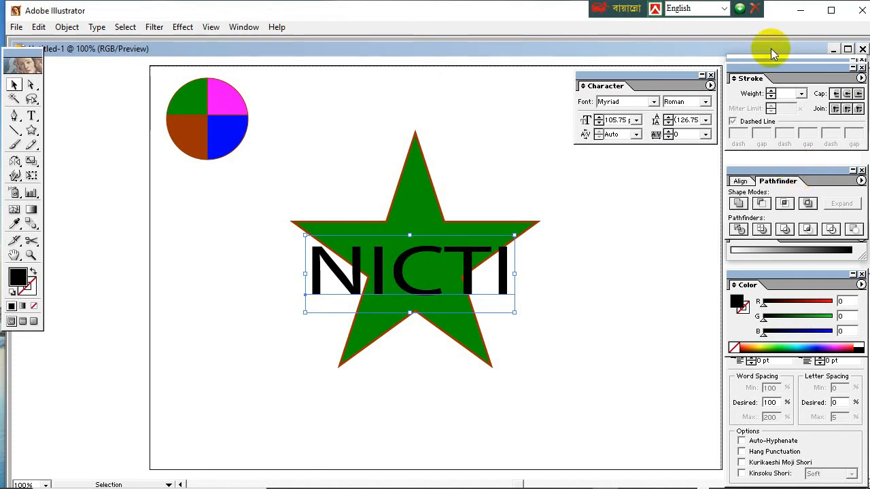
left_click_drag(761, 67, 650, 65)
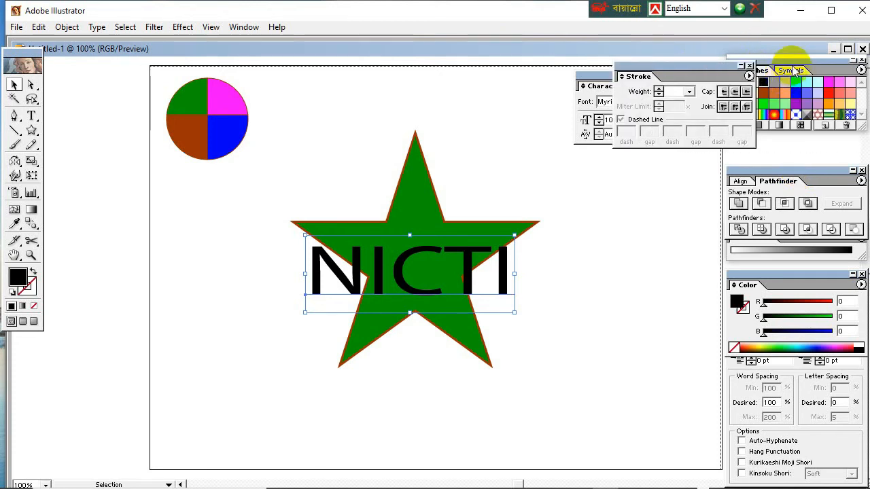
left_click(794, 68)
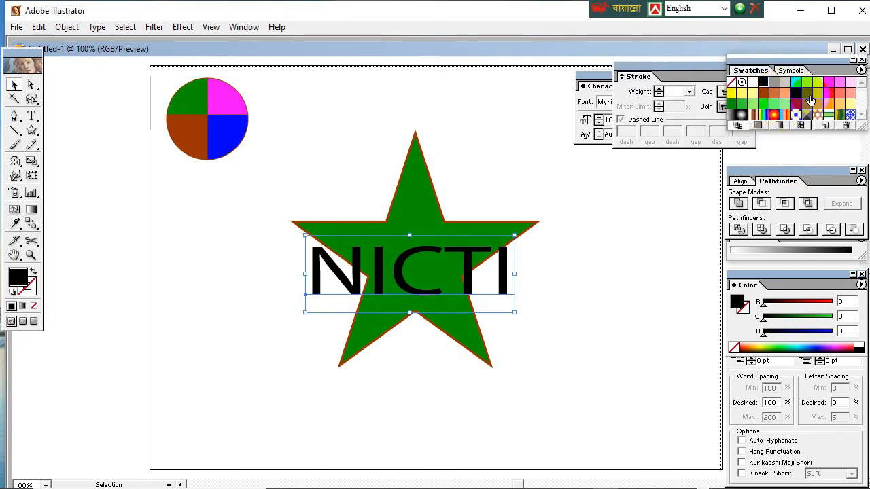
left_click(796, 93)
left_click(615, 241)
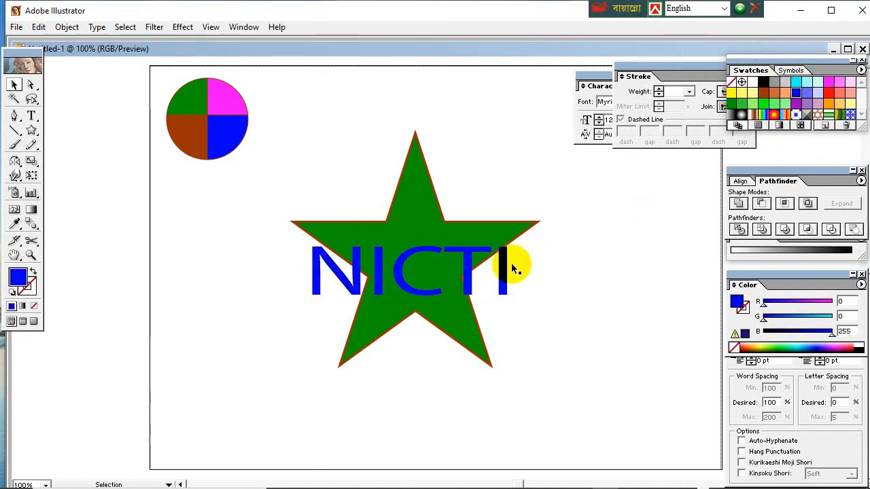
Select the star together with the NICTI text, exclude their overlapping shape areas with Pathfinder, and deselect the result.
left_click(466, 257)
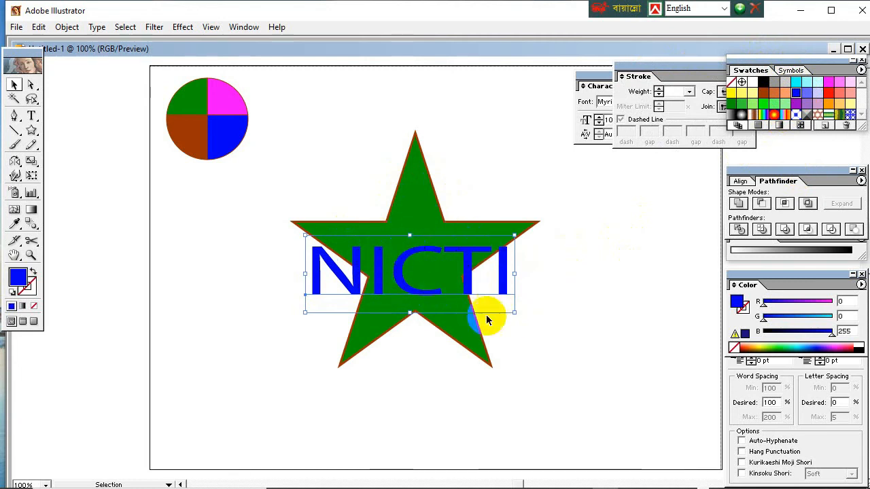
left_click_drag(301, 161, 532, 366)
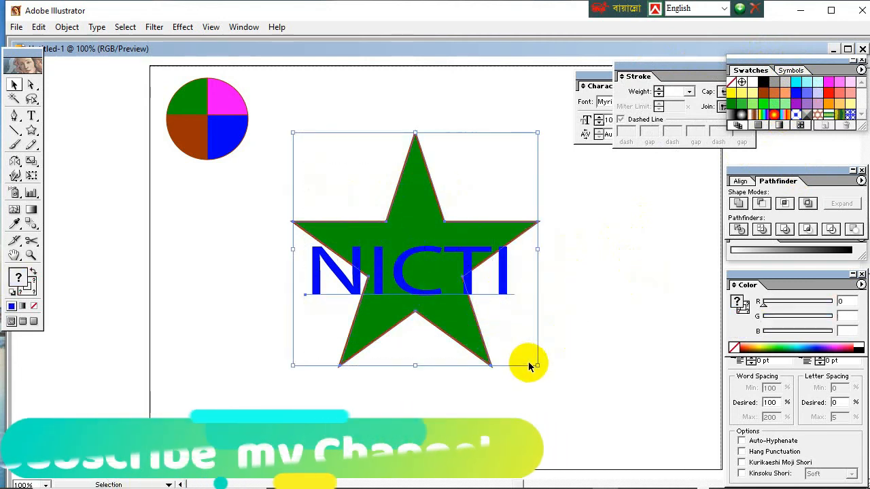
left_click(807, 203)
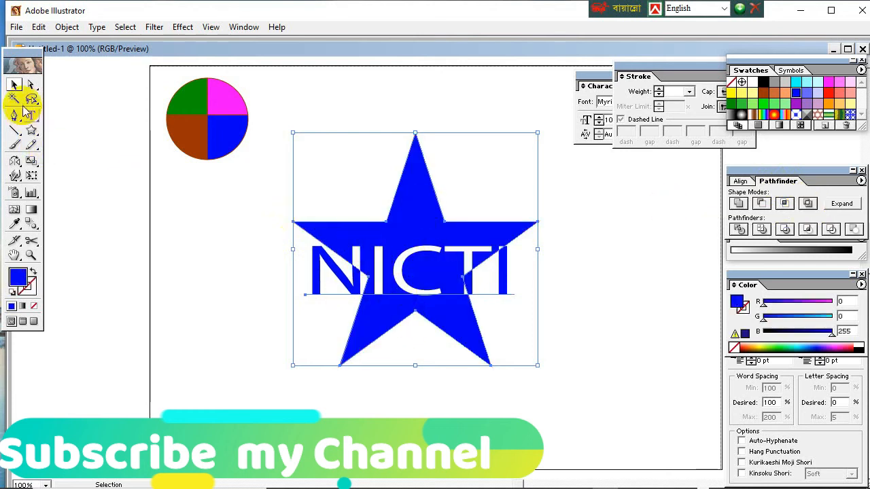
left_click(180, 268)
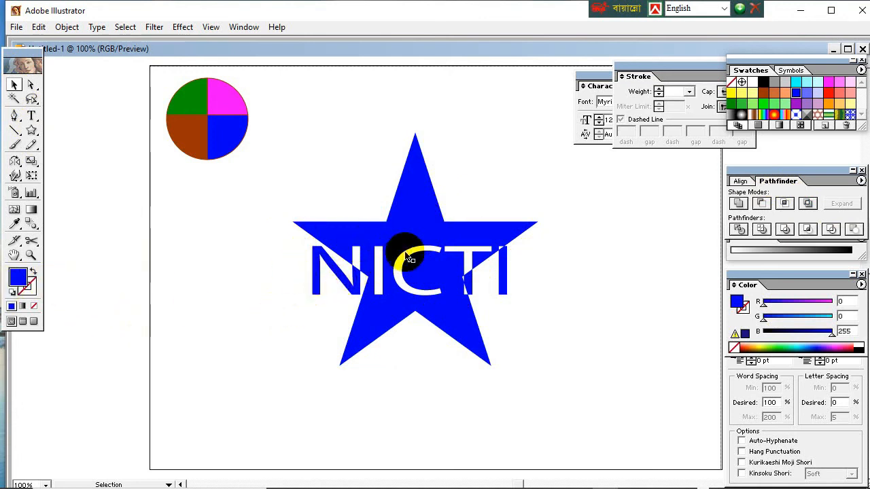
Scale the combined star and text down to about half size, place it beside the four-colour circle, and deselect it.
left_click(437, 267)
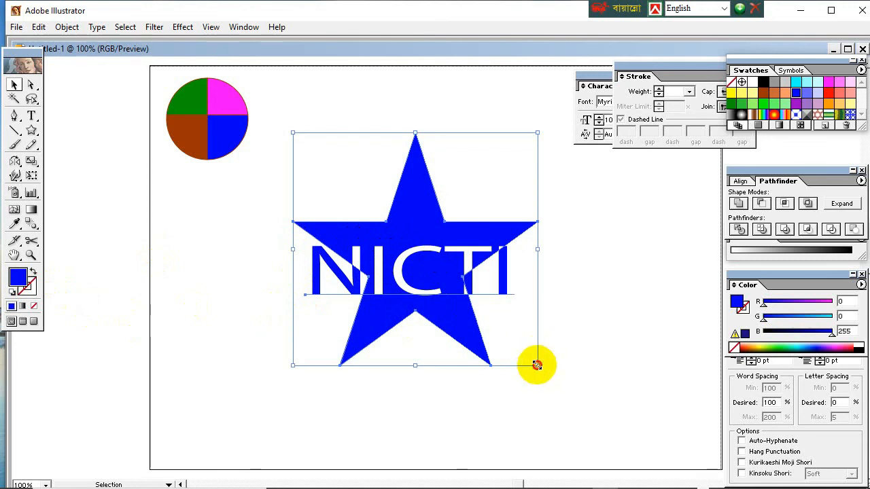
left_click_drag(537, 365, 472, 304)
left_click_drag(388, 229, 318, 125)
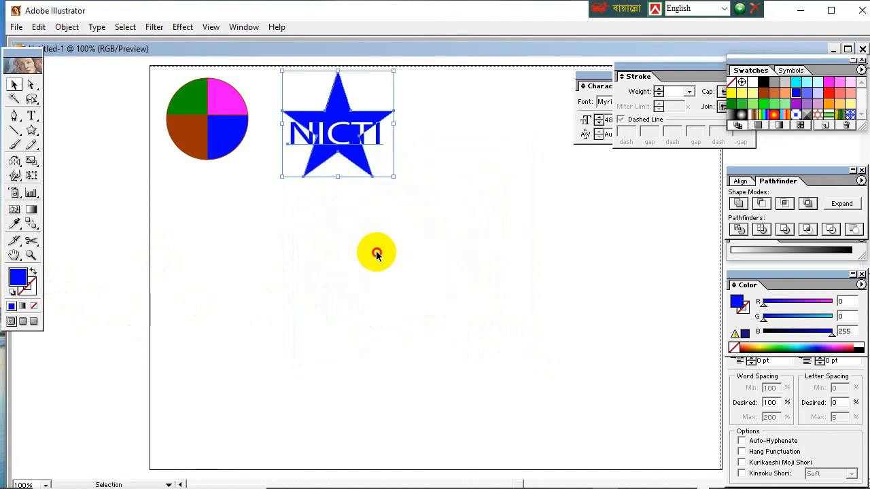
left_click(376, 253)
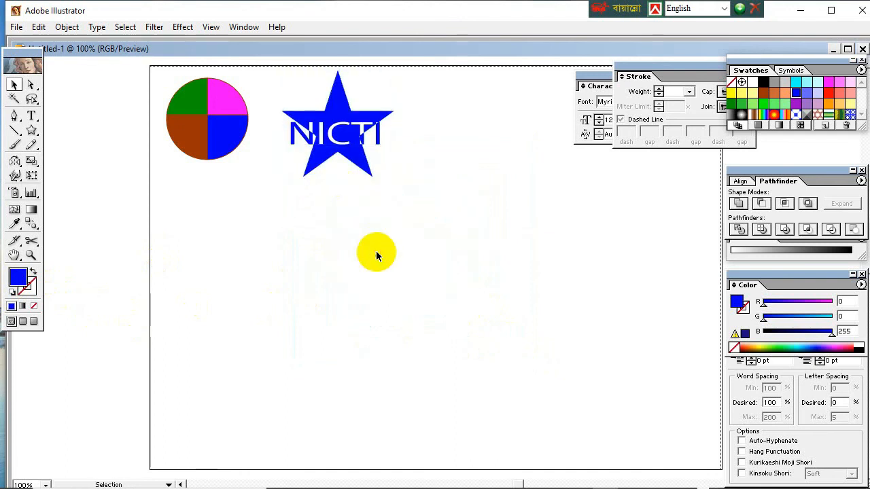